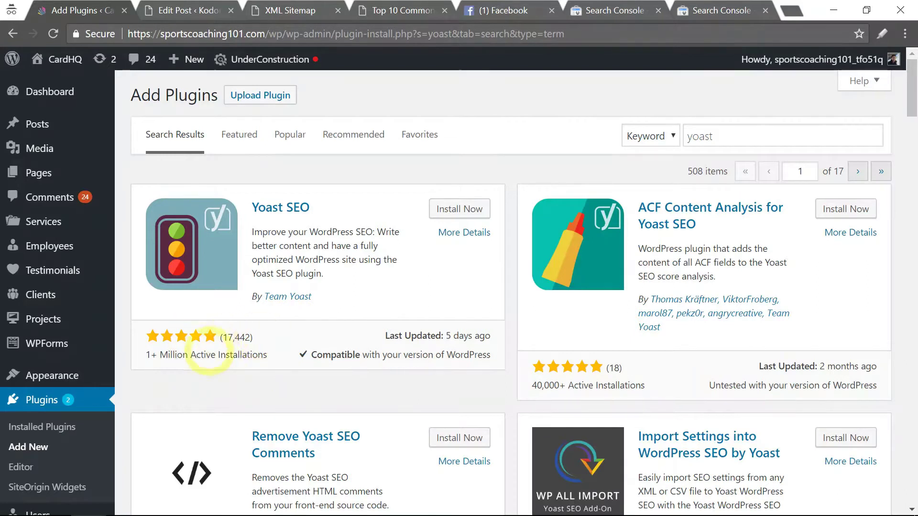
Step: Read through the Yoast SEO details, then view the Top 10 Common Mistakes article's page source
click(473, 233)
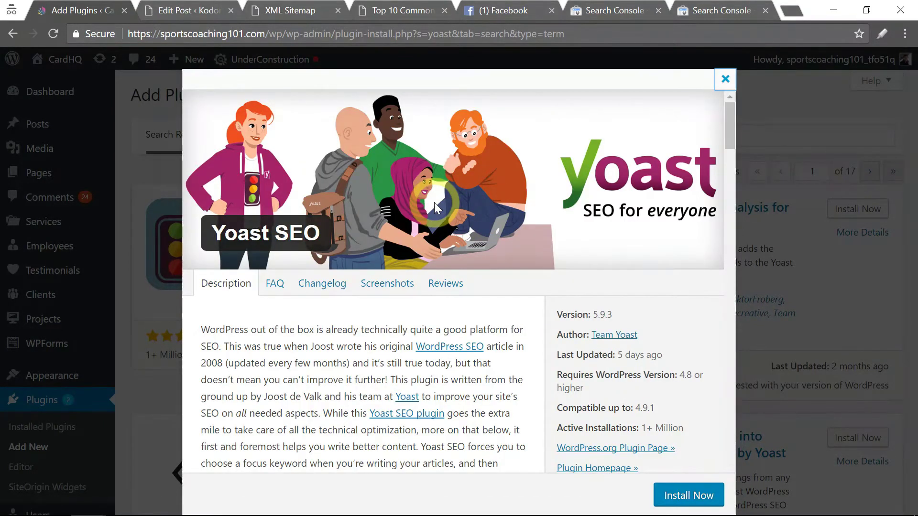
scroll(434, 202, down, 2)
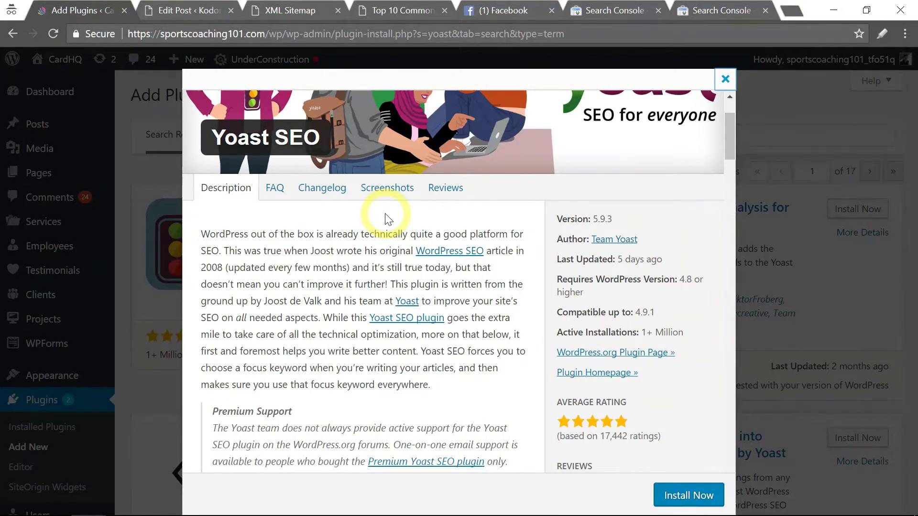
key(ctrl+4)
right_click(470, 222)
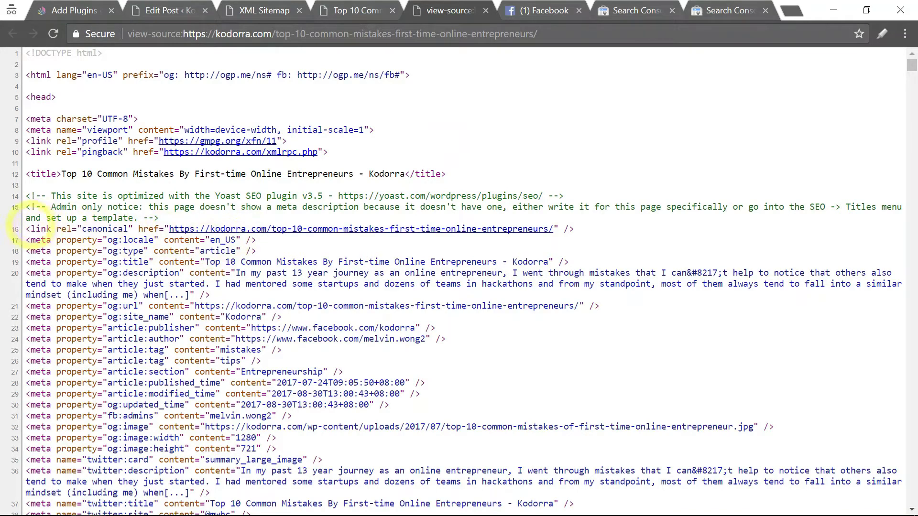
Step: Highlight source lines 16–36 of meta tags, check the Facebook link preview, and return to the article
drag(27, 232, 350, 489)
click(331, 356)
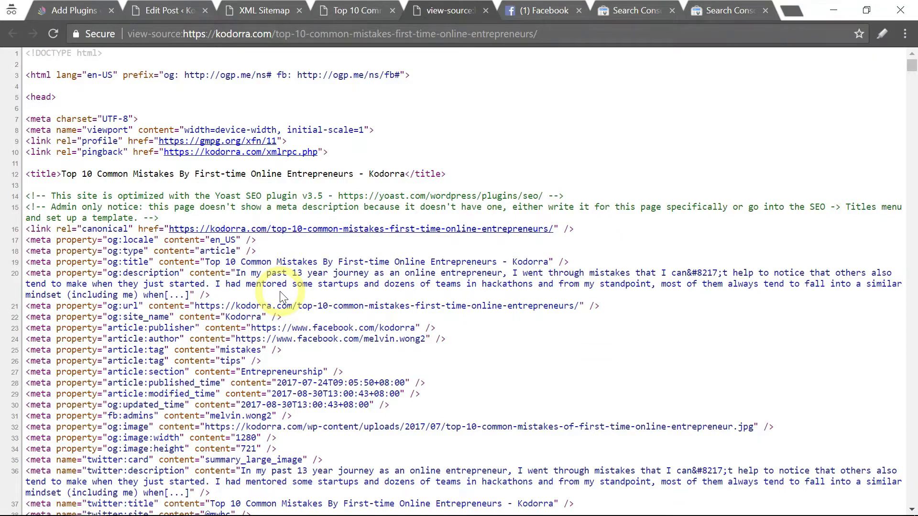
click(536, 11)
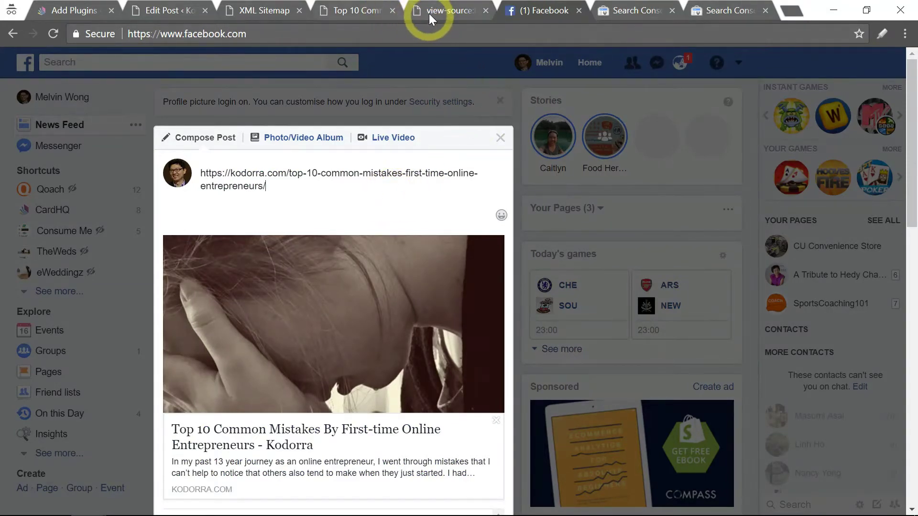
click(367, 13)
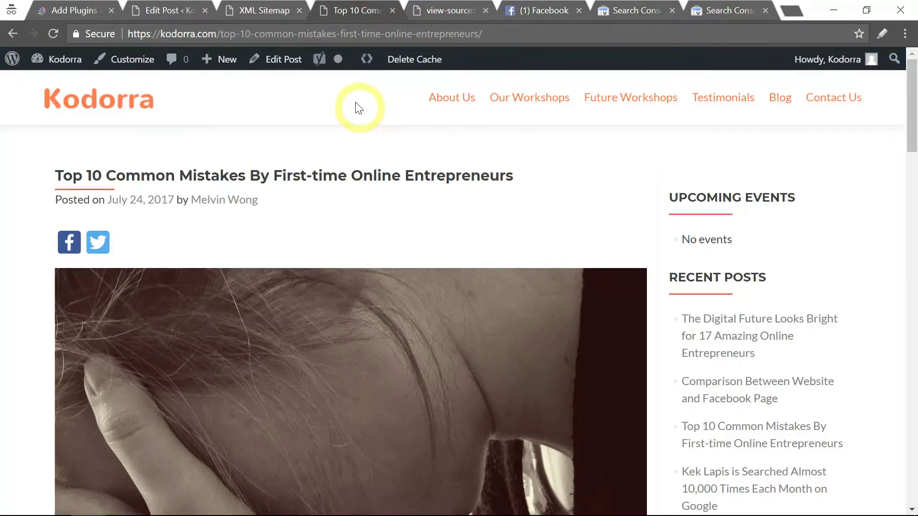
Step: Display the kodorra.com post XML sitemap with its 8 URLs, highlighting the XML Sitemap heading
click(256, 11)
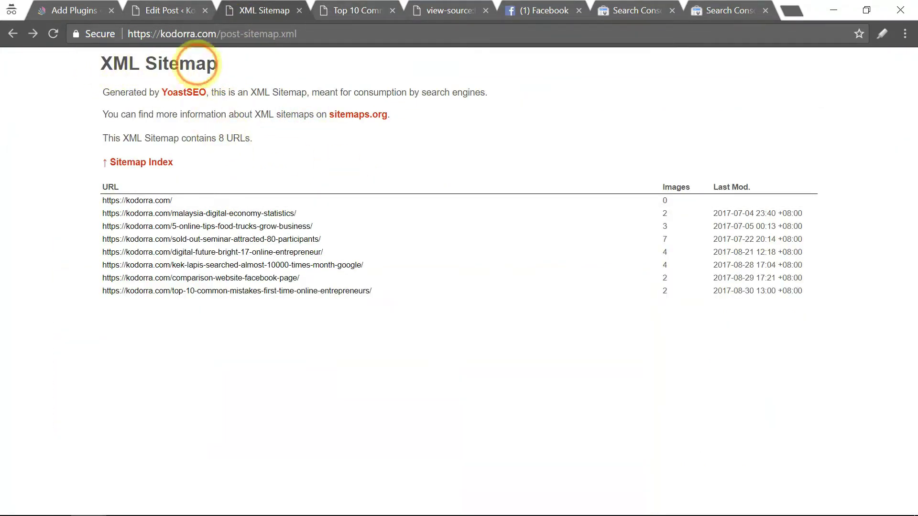
drag(217, 65, 100, 61)
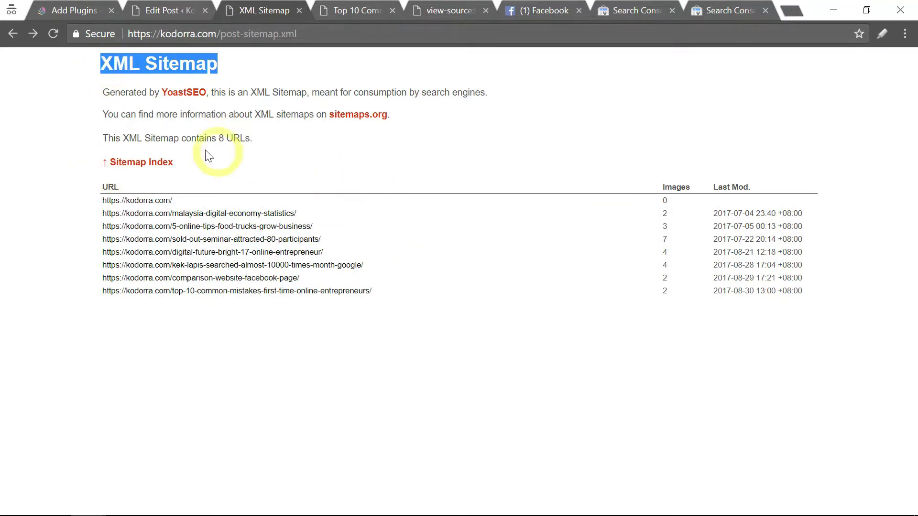
click(205, 359)
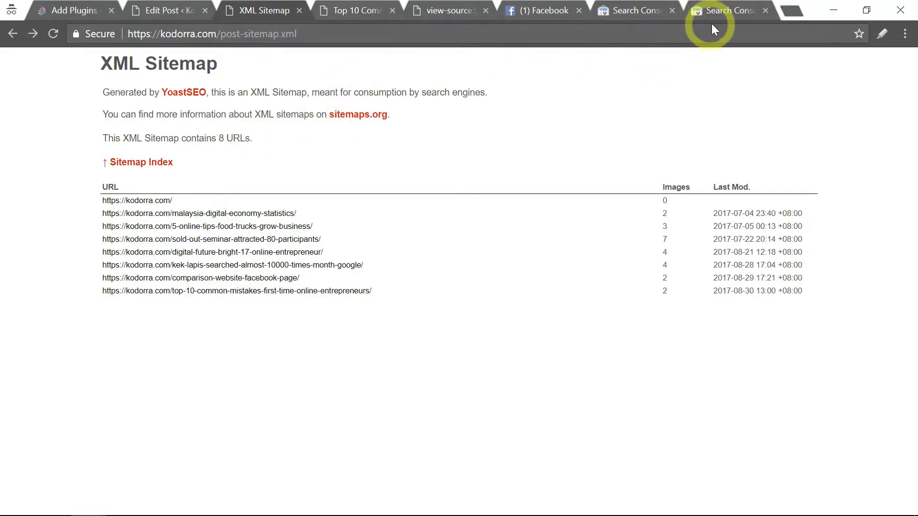
Step: Go from Search Console home to cardhq.co's Search Analytics showing 111 clicks and 16,295 impressions
click(636, 11)
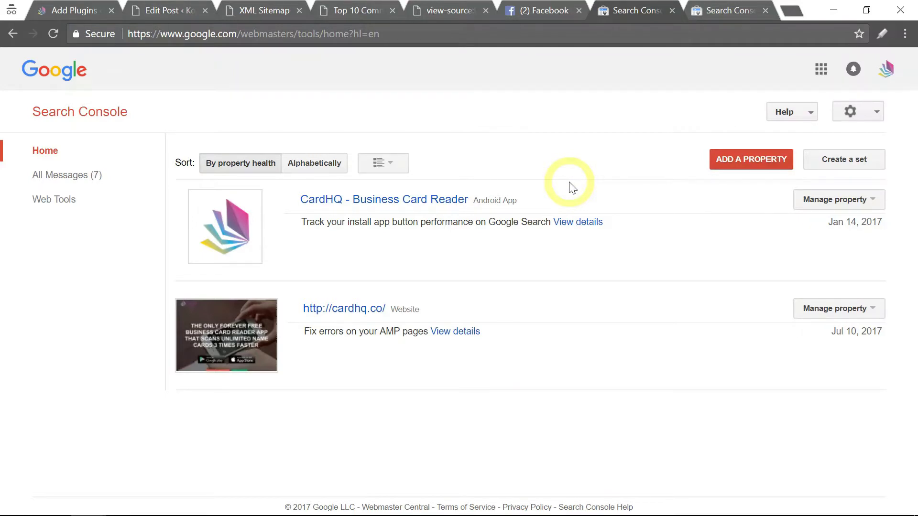
click(722, 11)
scroll(507, 152, down, 11)
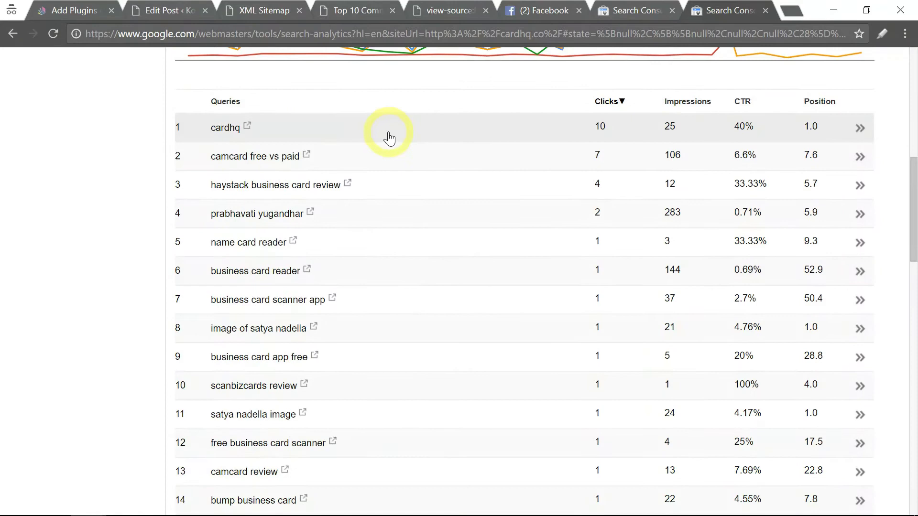
scroll(509, 150, up, 3)
scroll(507, 148, up, 1)
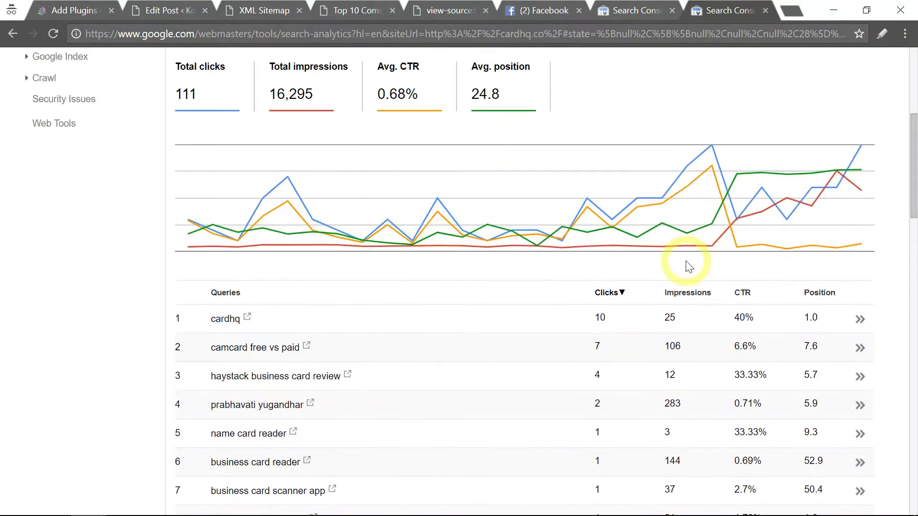
scroll(686, 262, down, 2)
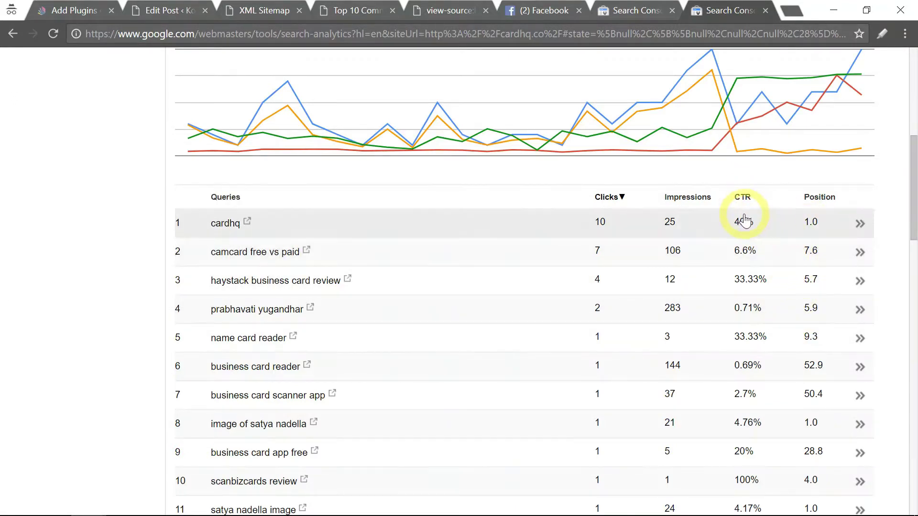
scroll(609, 185, up, 8)
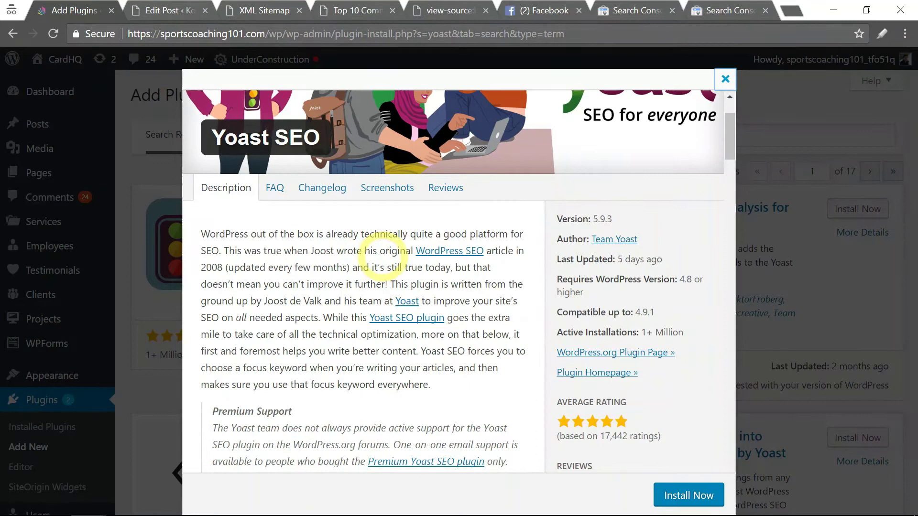
Step: Scroll the Yoast SEO details to its 1+ Million installations and 17,442 five-star ratings
scroll(383, 256, down, 2)
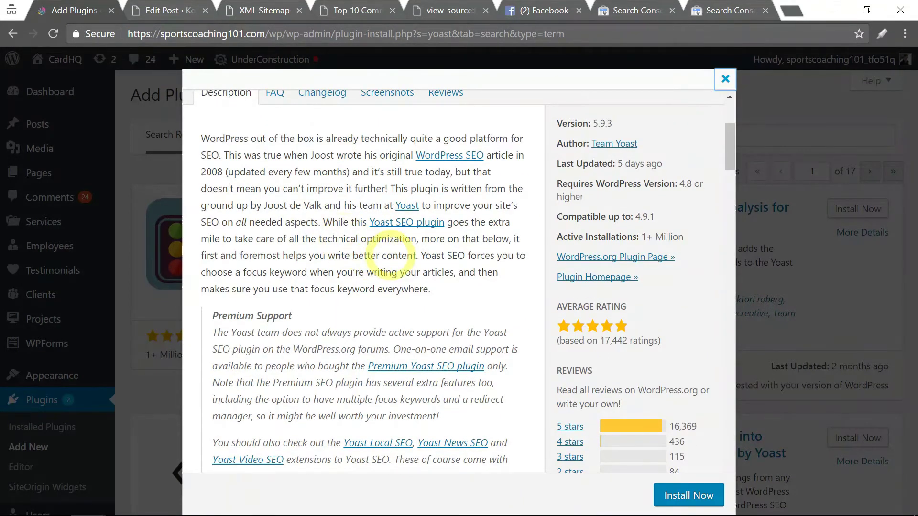
scroll(364, 239, down, 2)
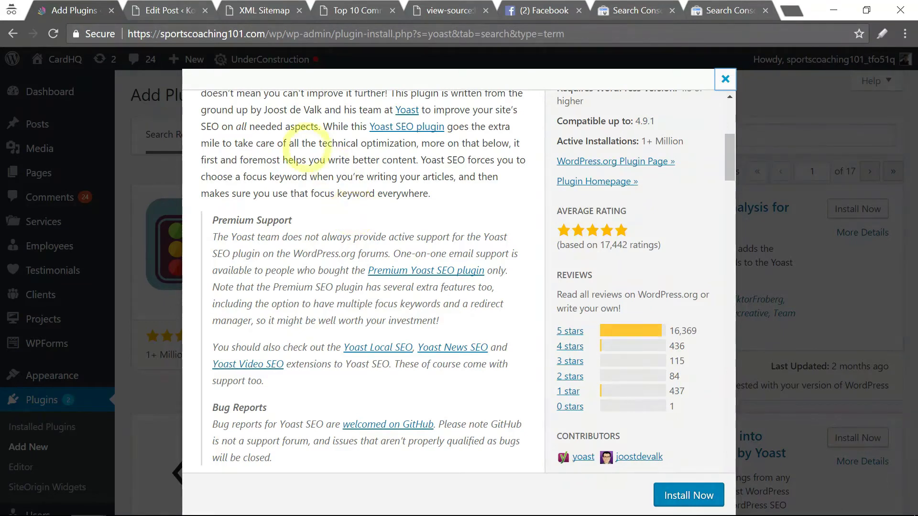
Step: Open the Facebook comparison post's editor and scroll down to its Yoast SEO box
click(165, 10)
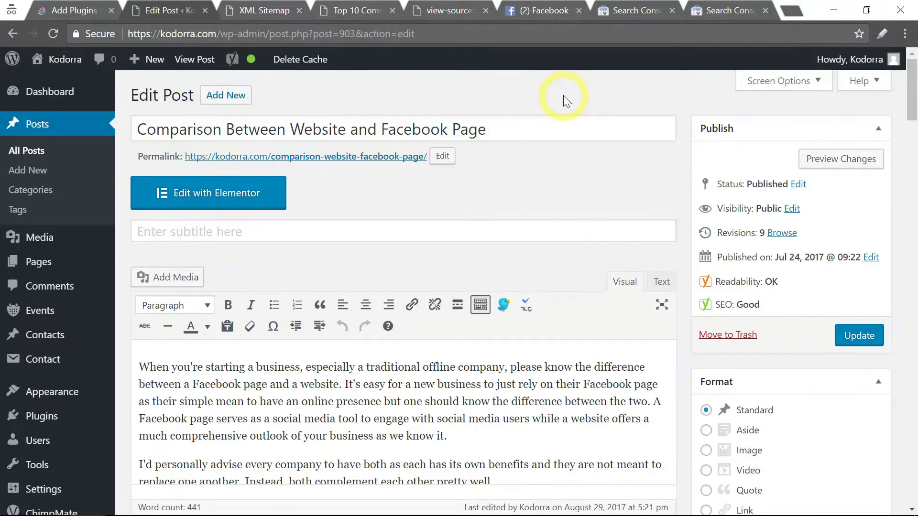
scroll(326, 170, down, 15)
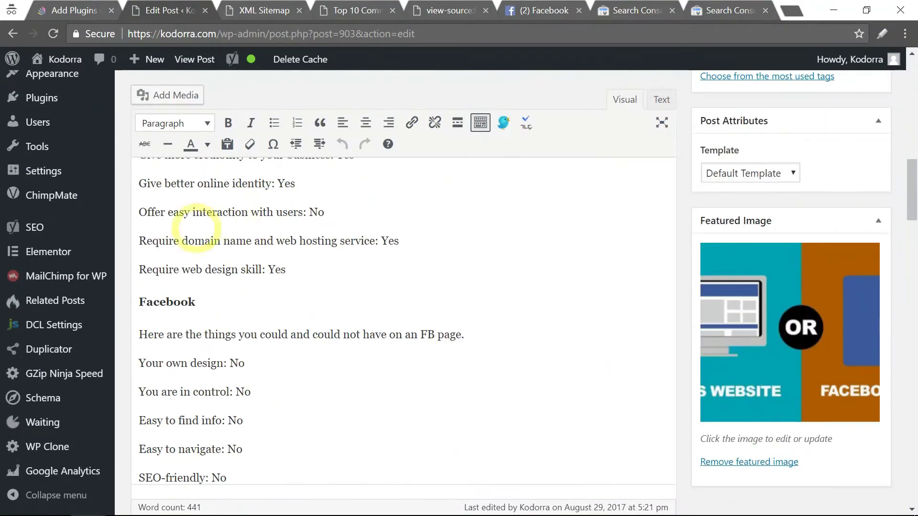
scroll(125, 211, down, 20)
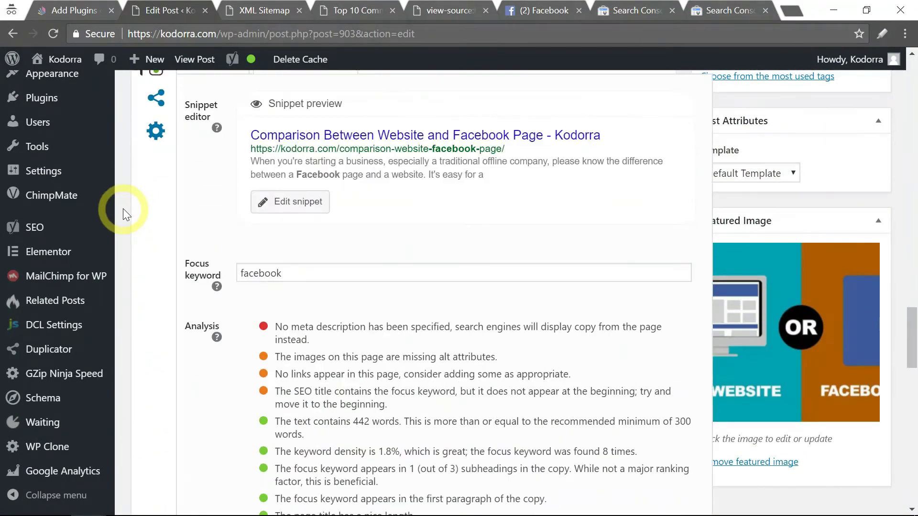
scroll(123, 208, up, 4)
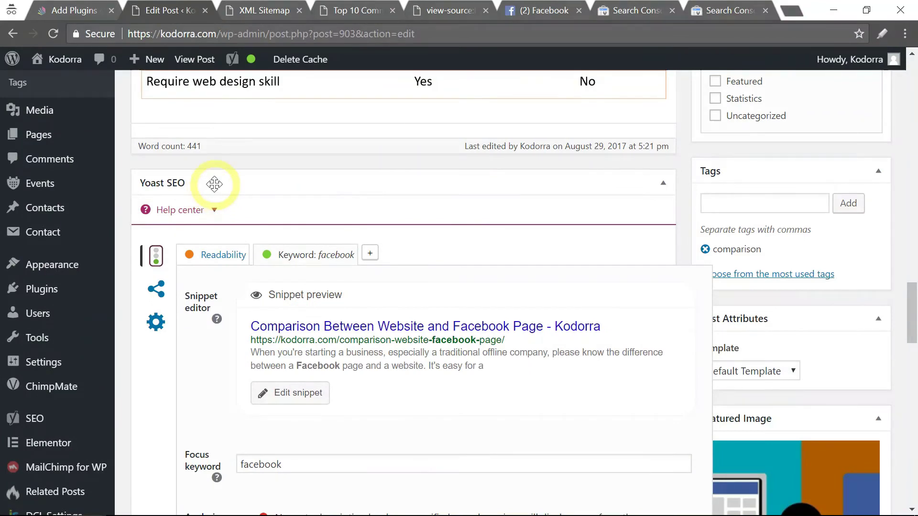
scroll(282, 196, down, 2)
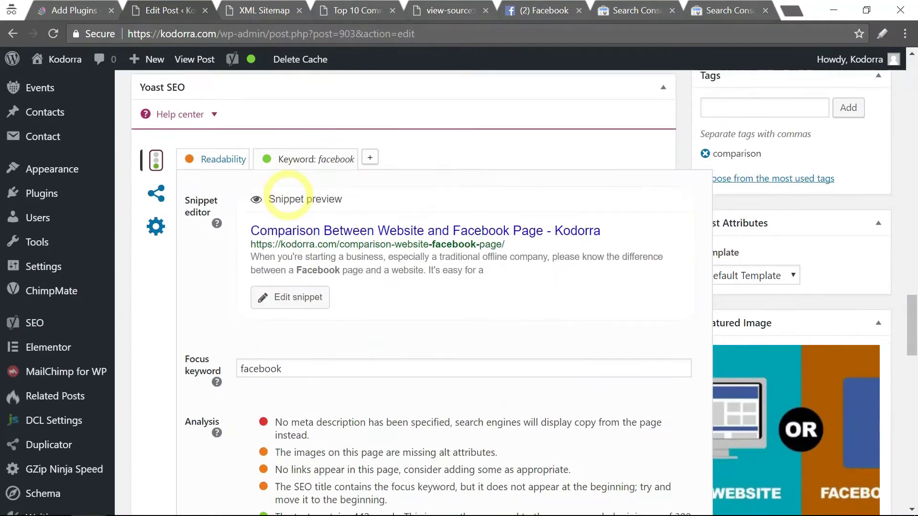
scroll(404, 256, down, 2)
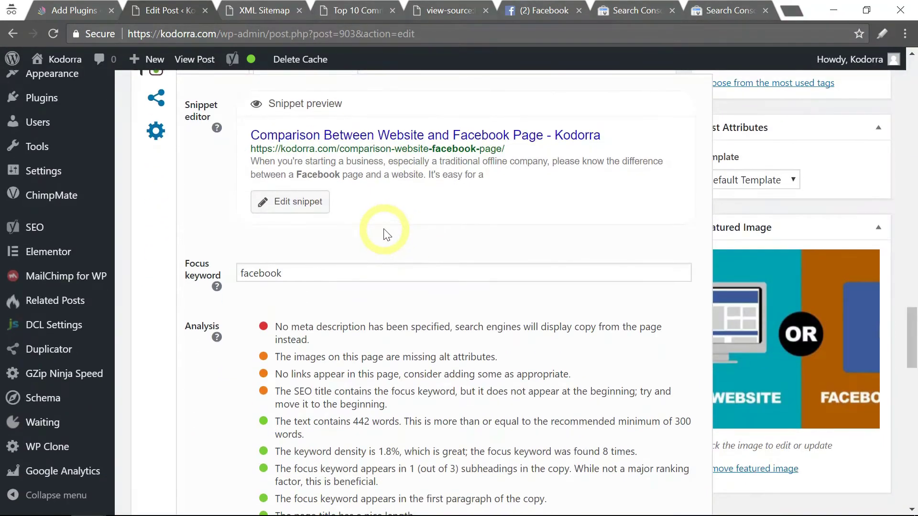
scroll(383, 232, up, 2)
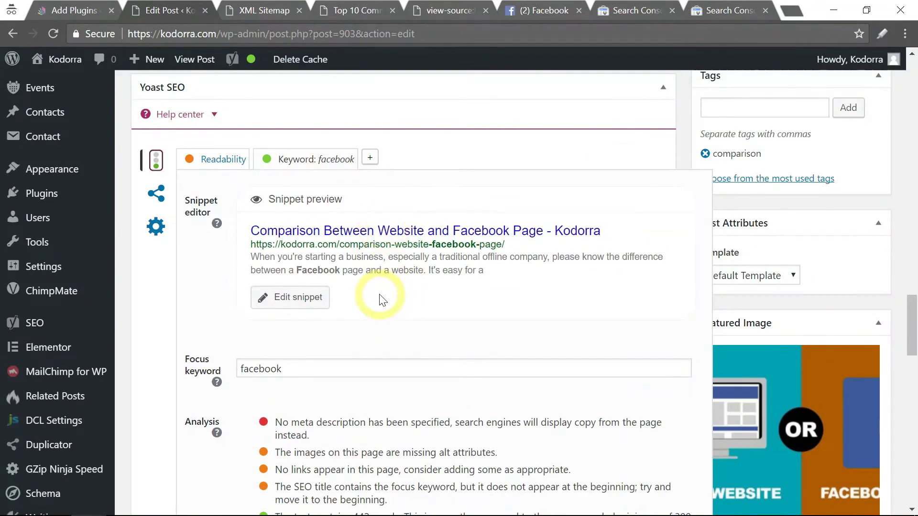
scroll(379, 301, down, 2)
Step: Inspect the post's Yoast focus keyword 'facebook' and its SEO analysis results
click(301, 275)
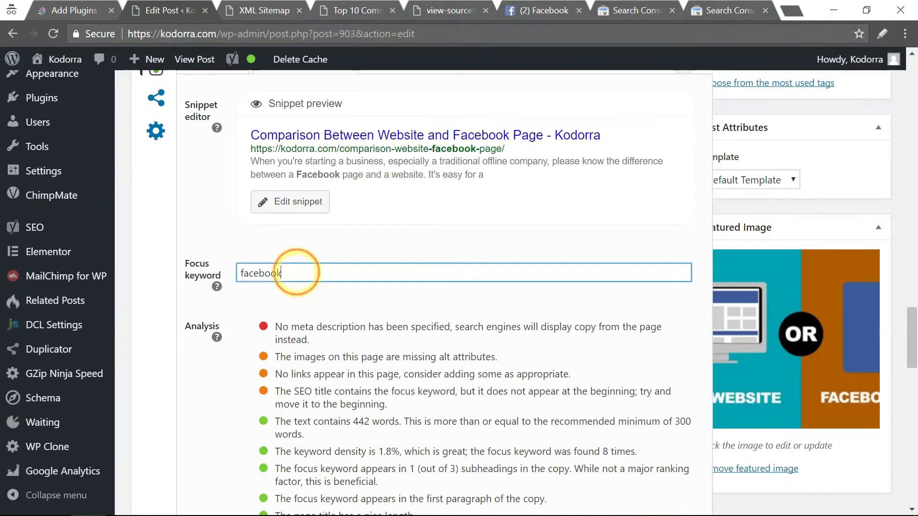
double_click(260, 277)
click(295, 275)
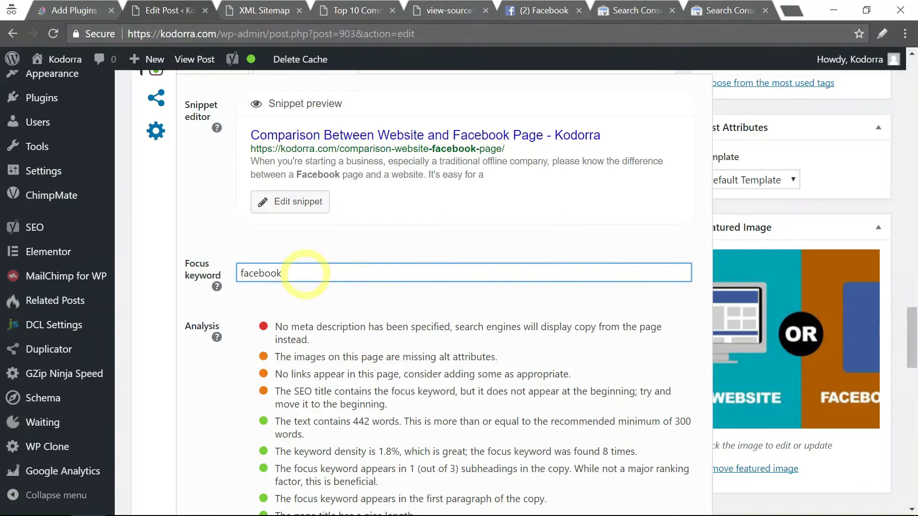
scroll(287, 267, down, 2)
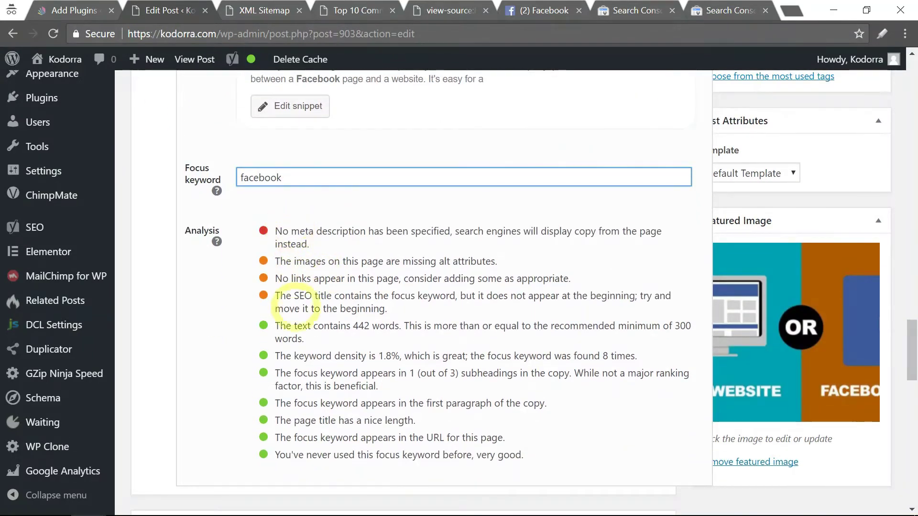
scroll(335, 258, up, 4)
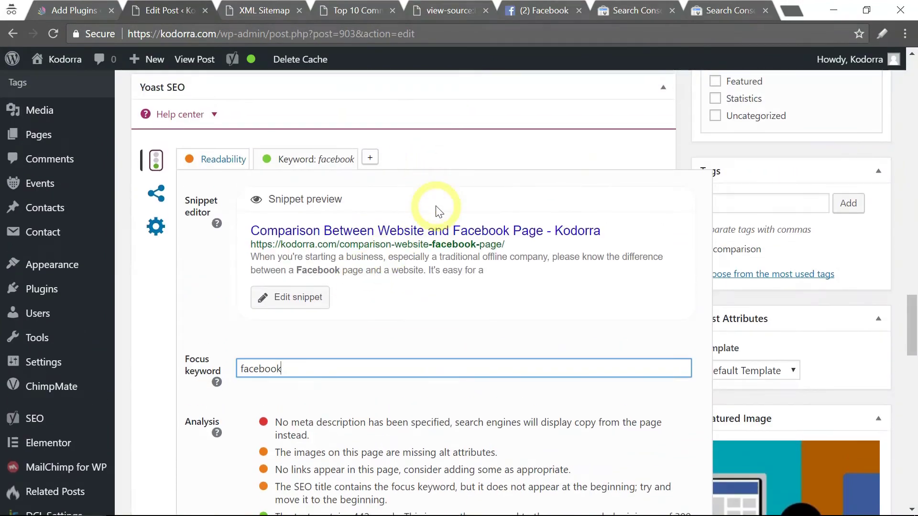
scroll(383, 249, down, 2)
scroll(388, 244, up, 1)
scroll(388, 243, up, 15)
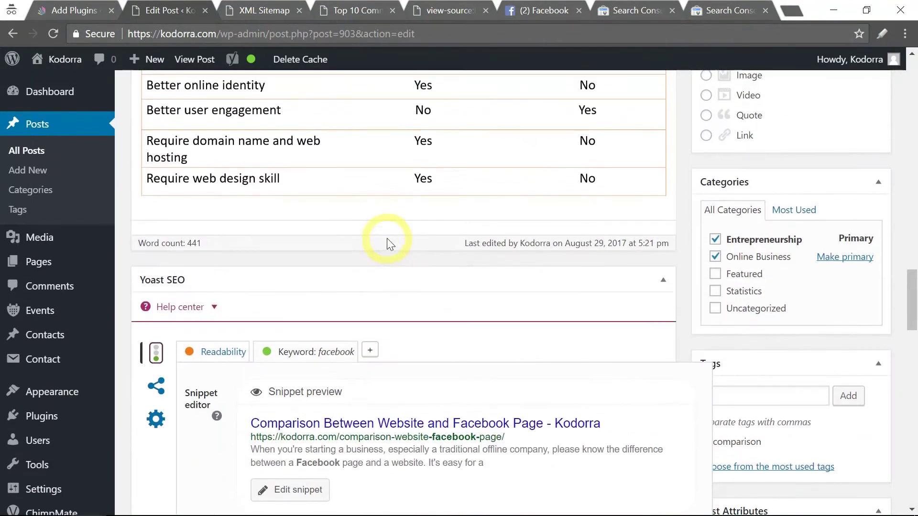
scroll(245, 247, down, 15)
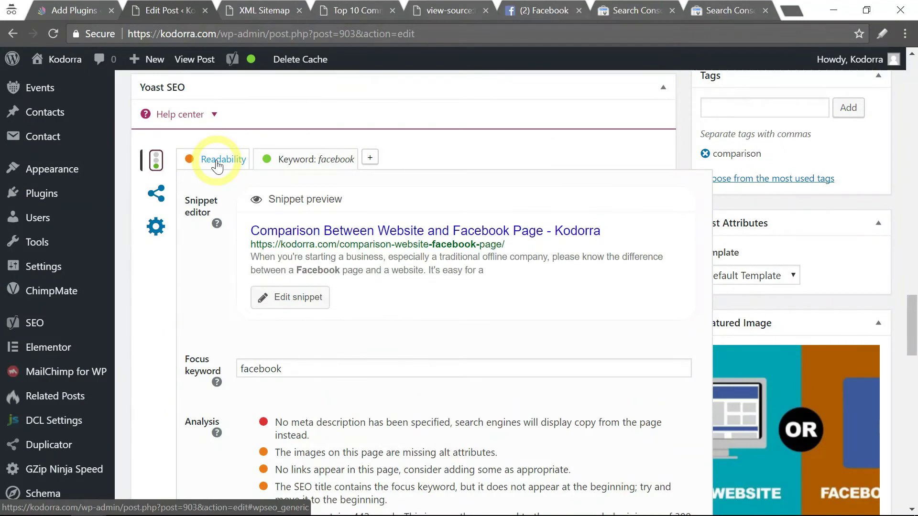
Step: Review the post's Yoast readability analysis, then return to the other site's Add Plugins results
click(218, 164)
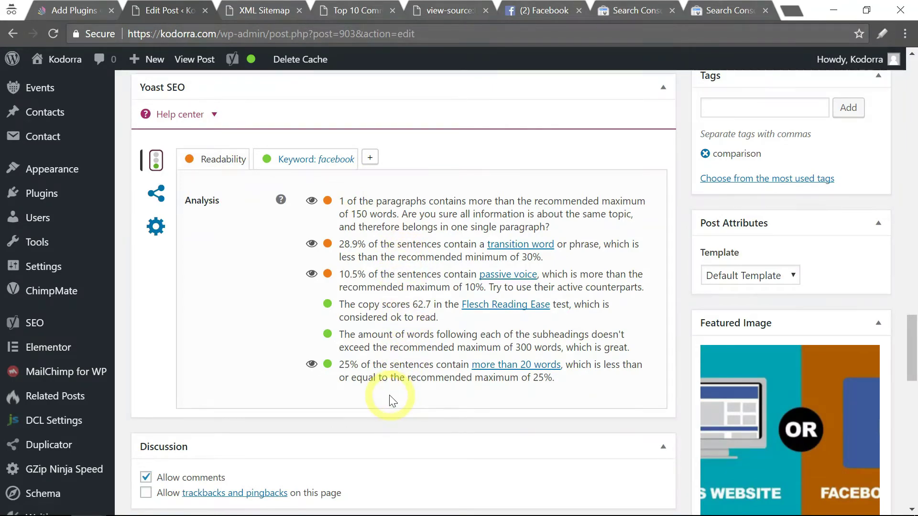
scroll(389, 395, down, 2)
scroll(391, 394, up, 4)
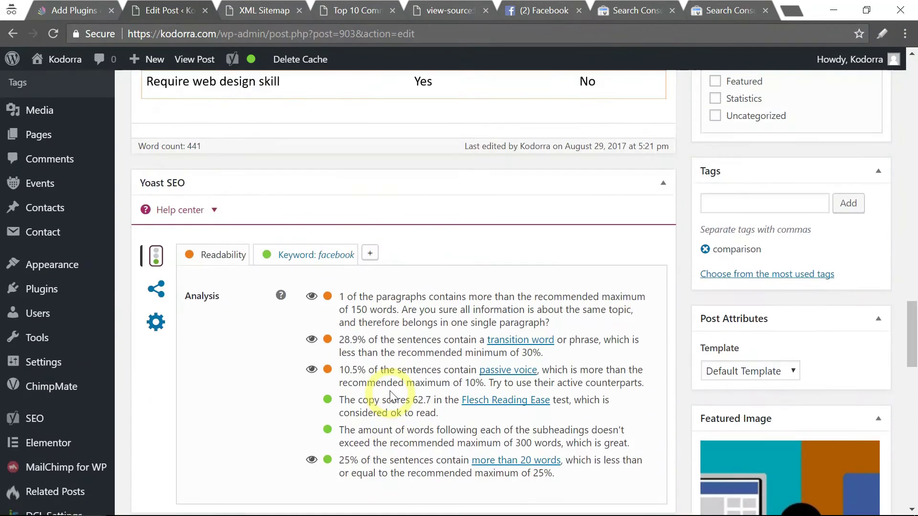
click(77, 10)
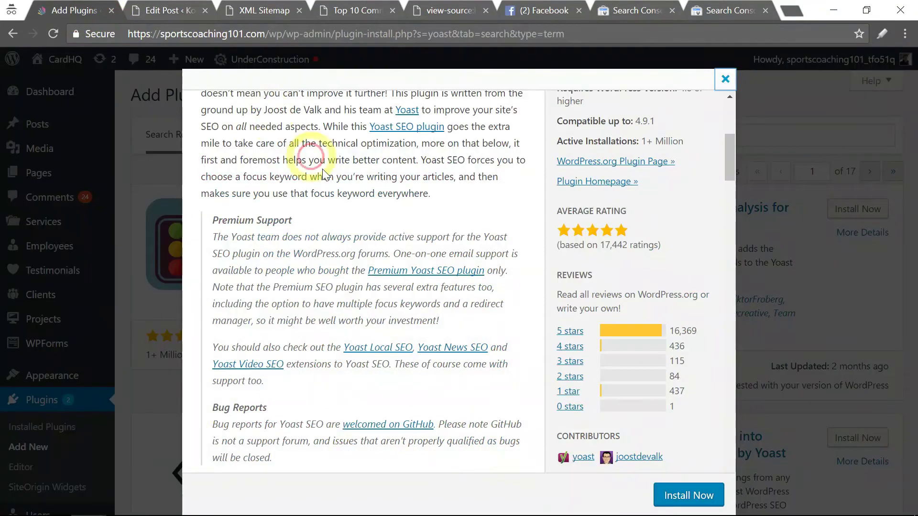
scroll(358, 210, up, 6)
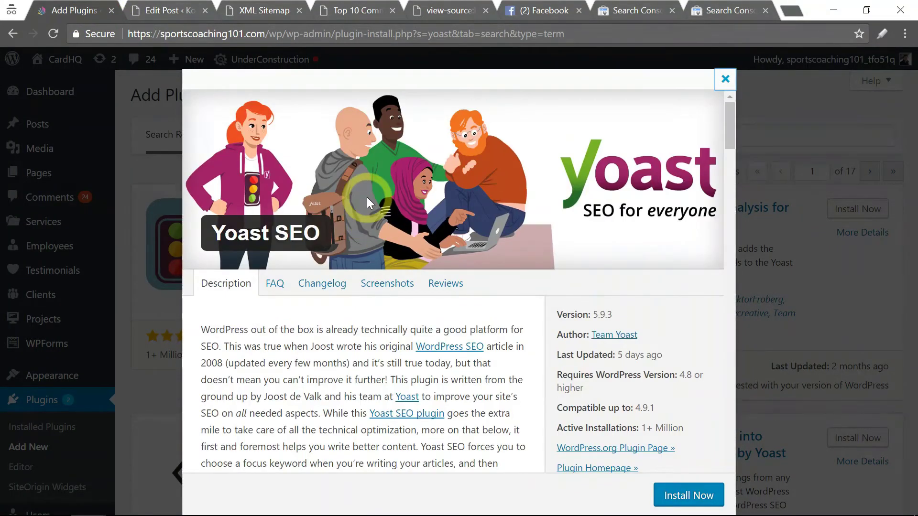
scroll(374, 204, down, 5)
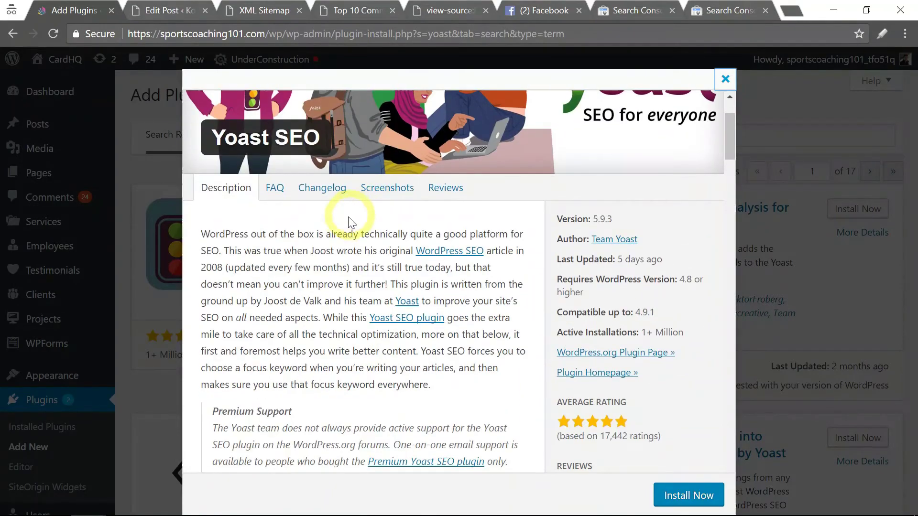
Step: Close the Yoast SEO details and install Yoast SEO from the 'yoast' search results
click(725, 79)
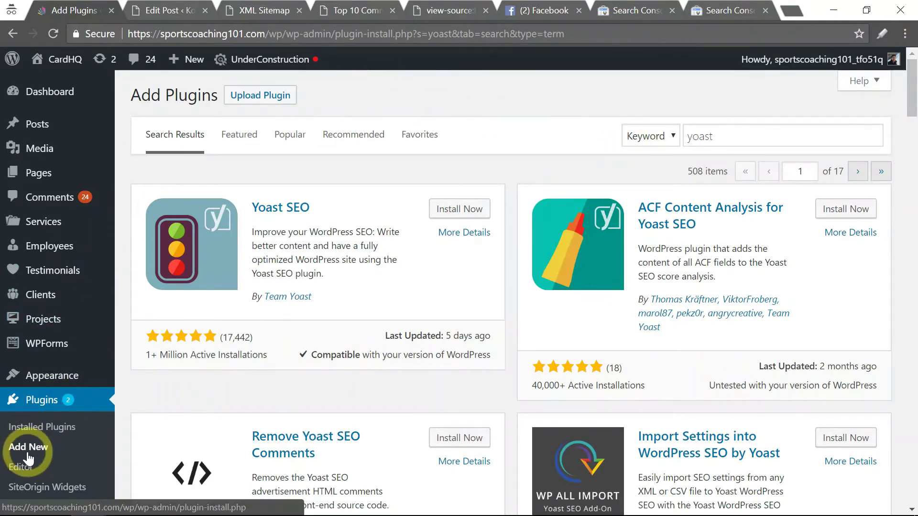
click(808, 135)
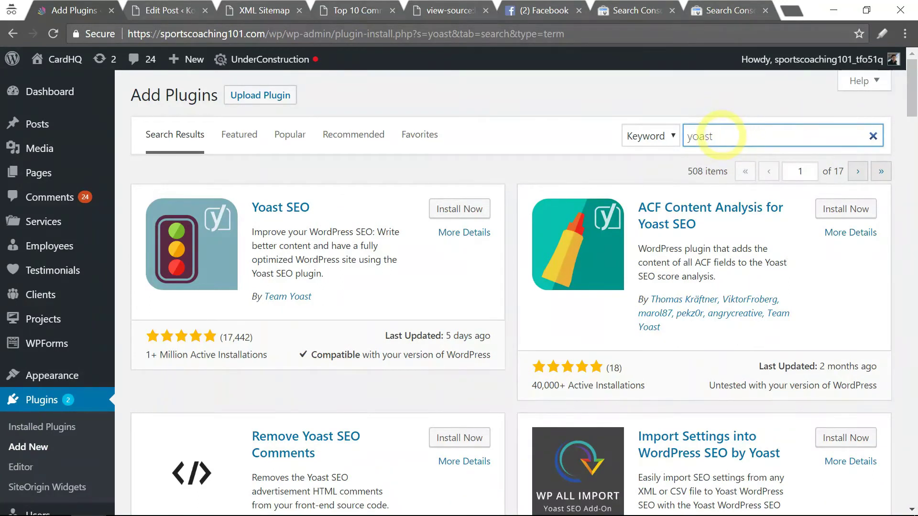
double_click(699, 137)
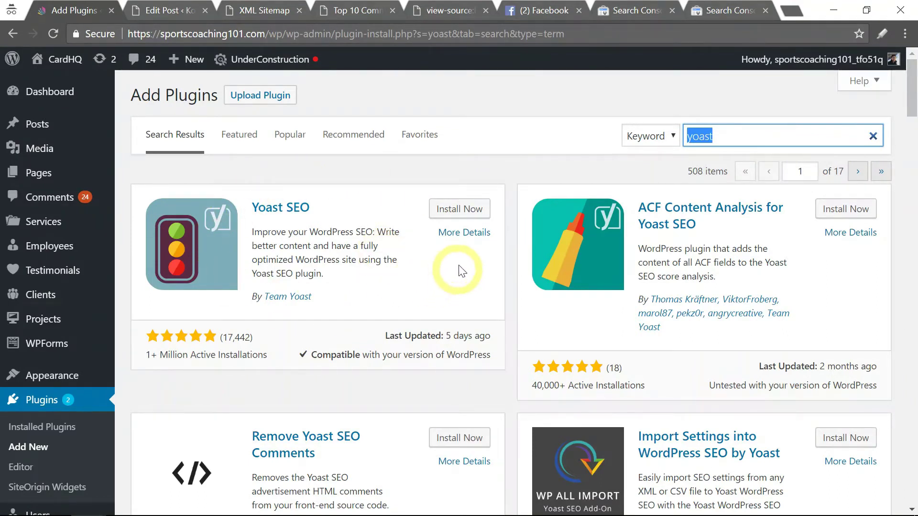
click(465, 212)
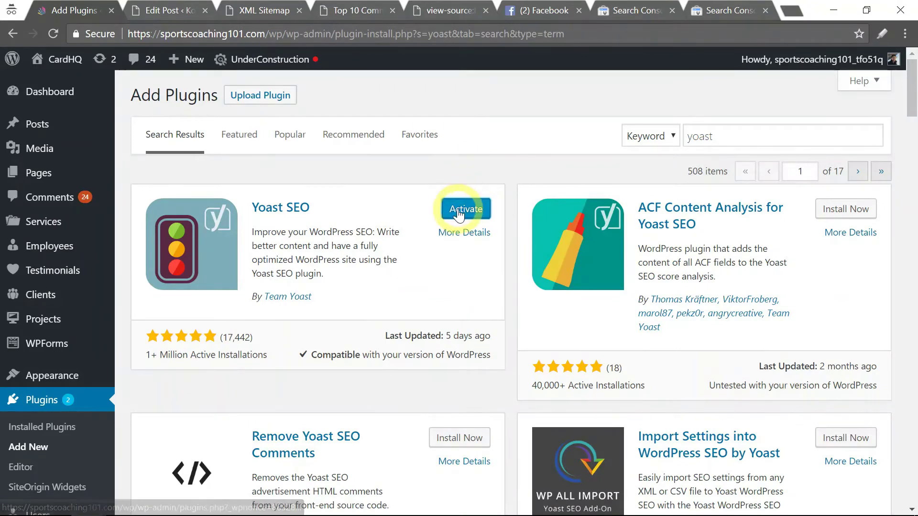
Step: Activate Yoast SEO and launch its Configuration Wizard from the Yoast admin-bar menu
click(463, 208)
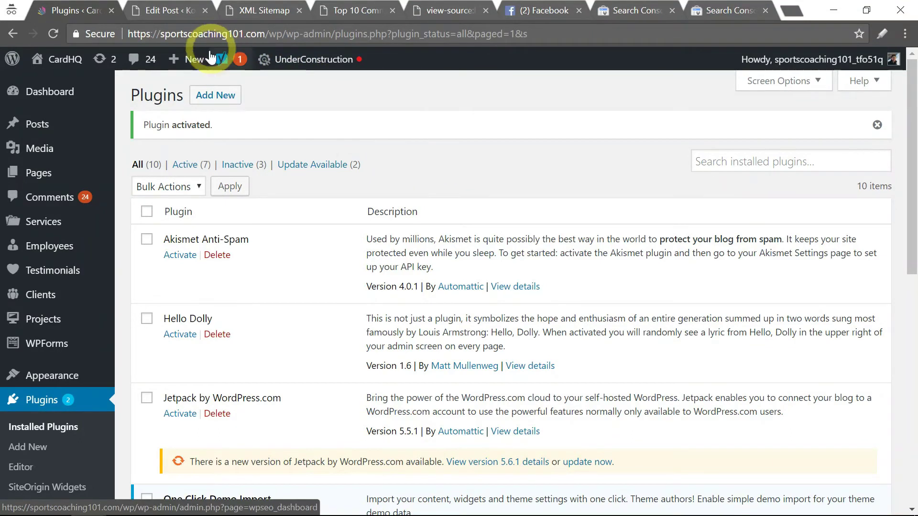
mouse_move(222, 61)
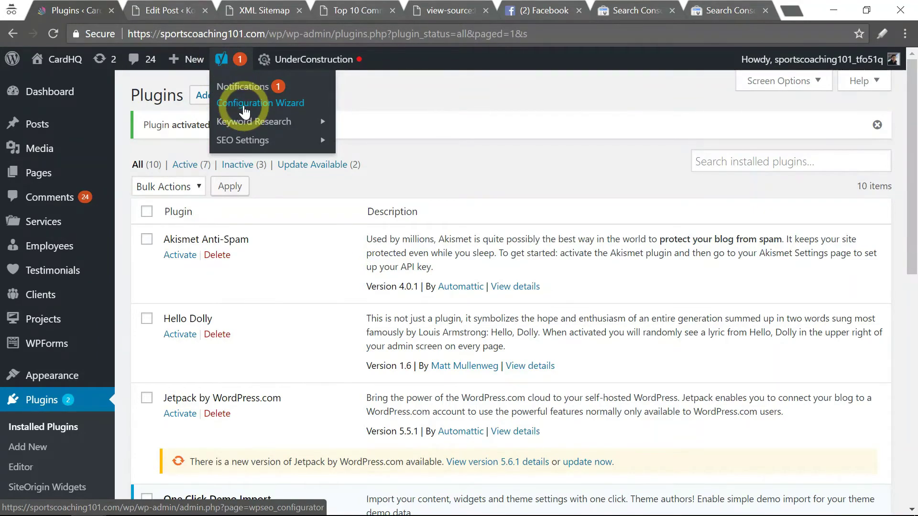
click(245, 105)
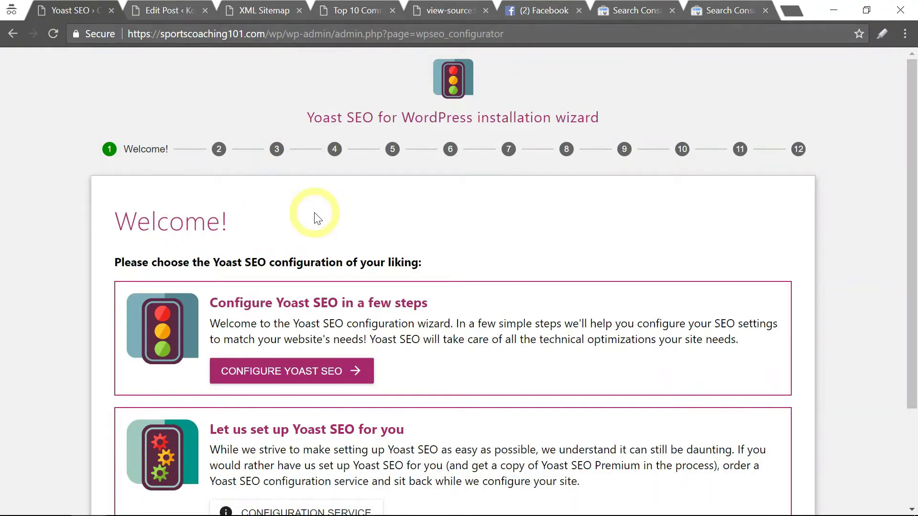
scroll(296, 214, down, 2)
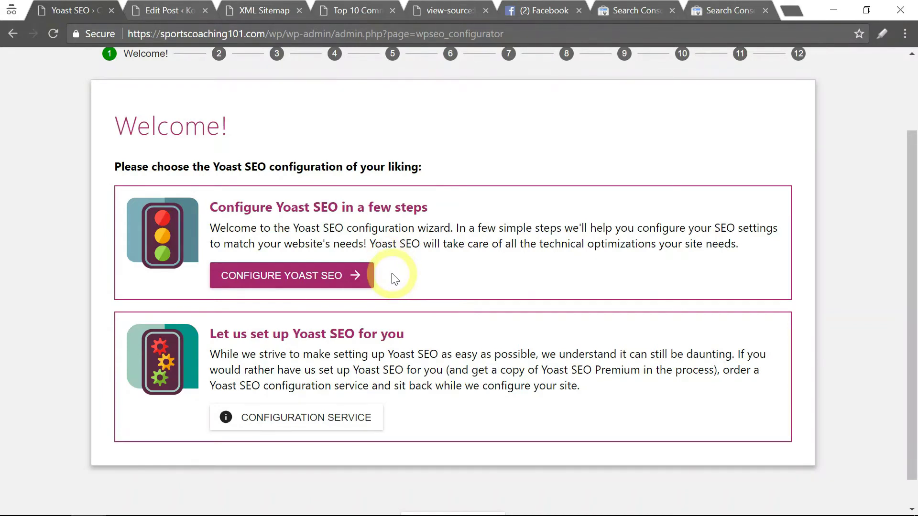
Step: Start the Yoast wizard and confirm Option A (live site) on the Environment step
click(293, 279)
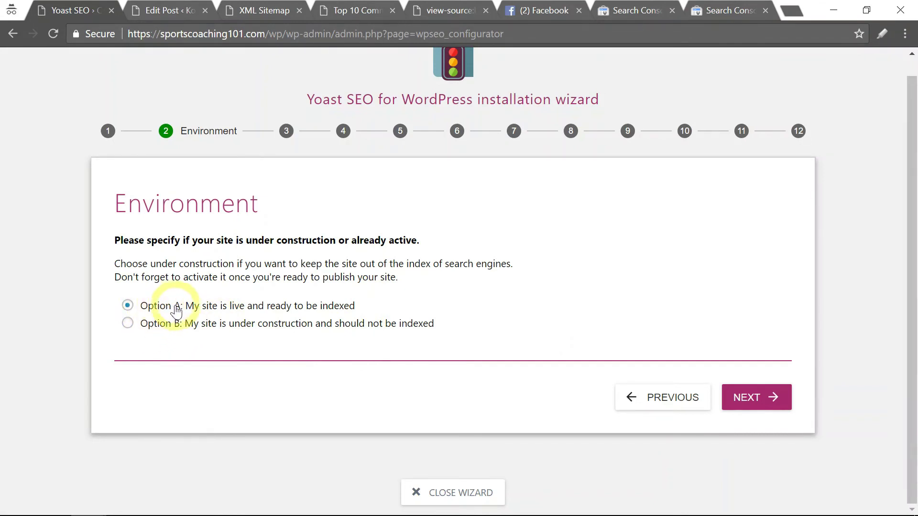
click(751, 407)
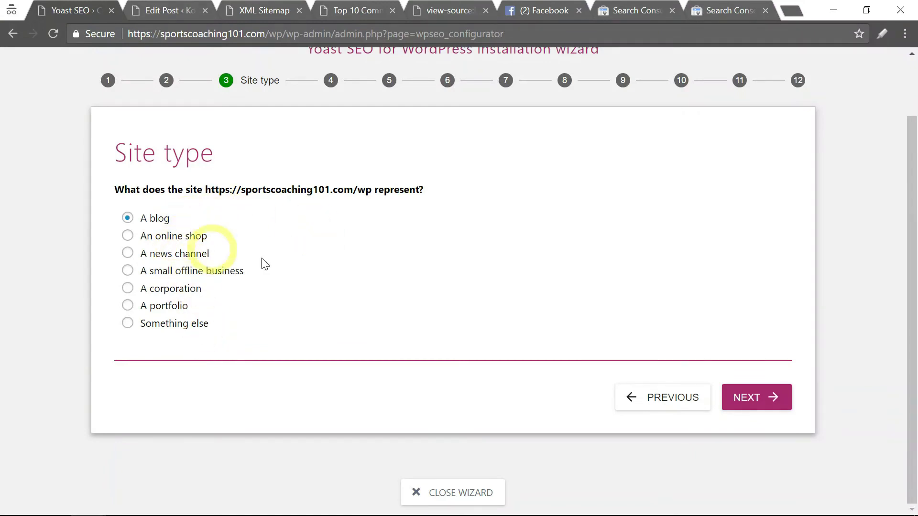
Step: Move past Site type, keep Company 'CardHQ' with its logo, and continue to Social profiles
click(747, 400)
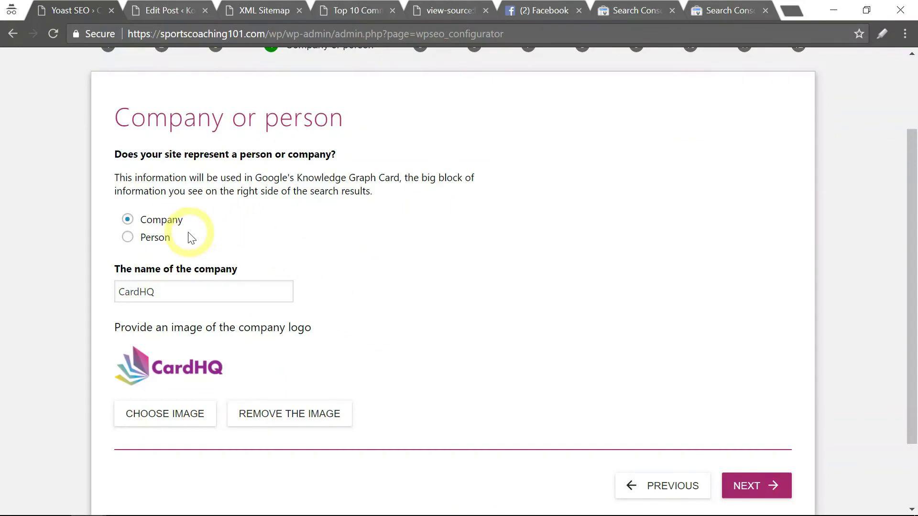
click(151, 282)
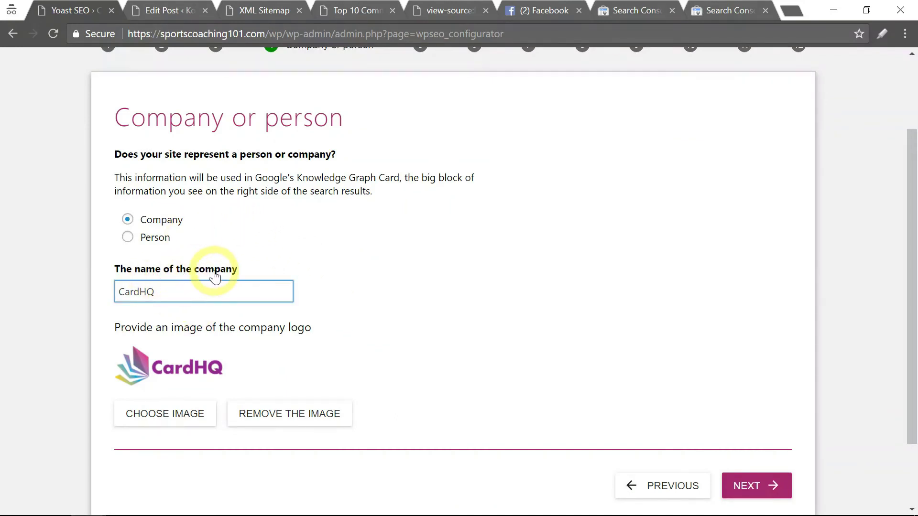
drag(180, 291, 119, 291)
click(208, 291)
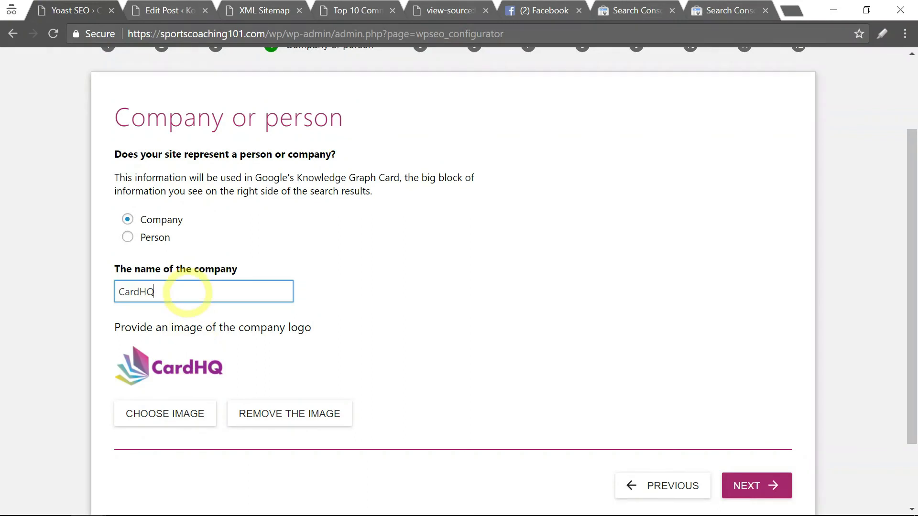
click(152, 248)
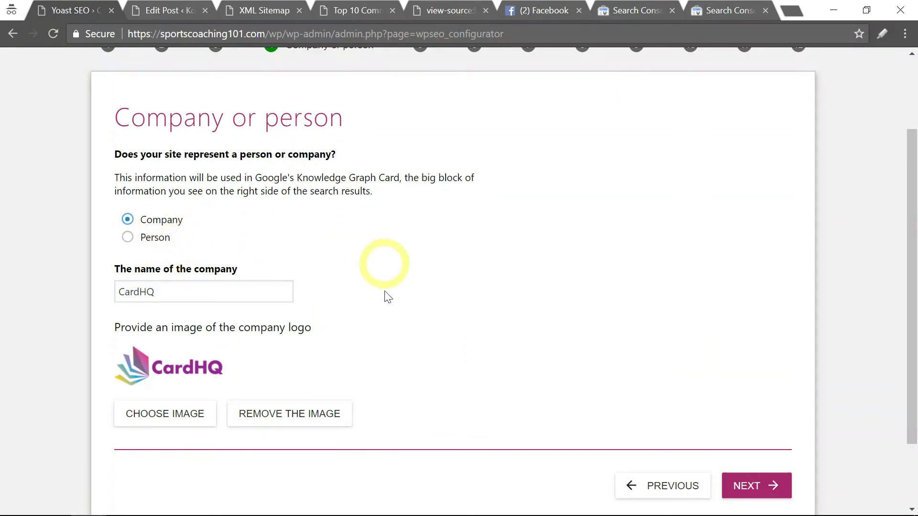
click(744, 488)
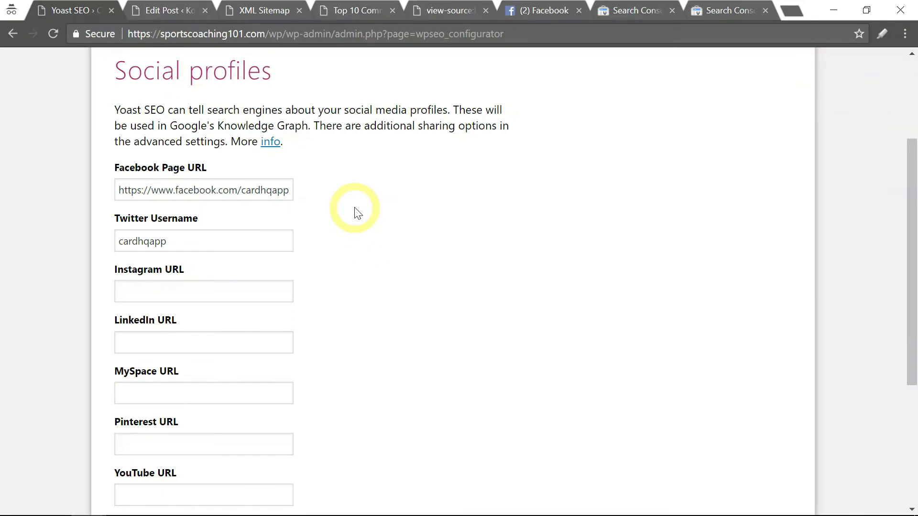
Step: Check CardHQ's Facebook page URL and Twitter username in the Social profiles fields
scroll(351, 203, up, 2)
scroll(341, 197, down, 2)
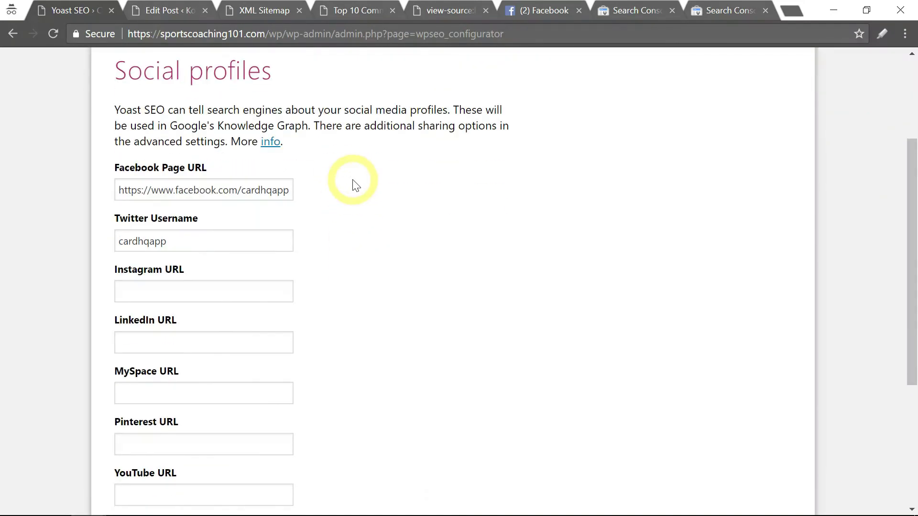
click(260, 190)
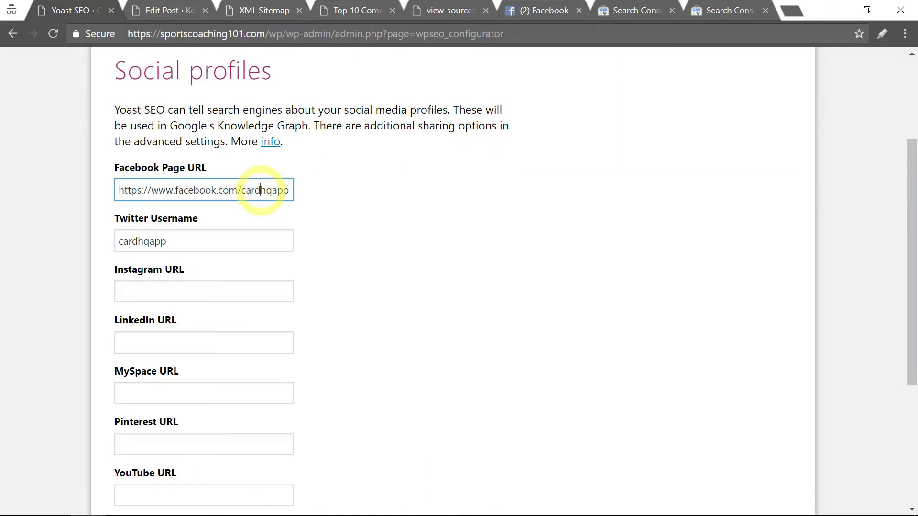
click(226, 234)
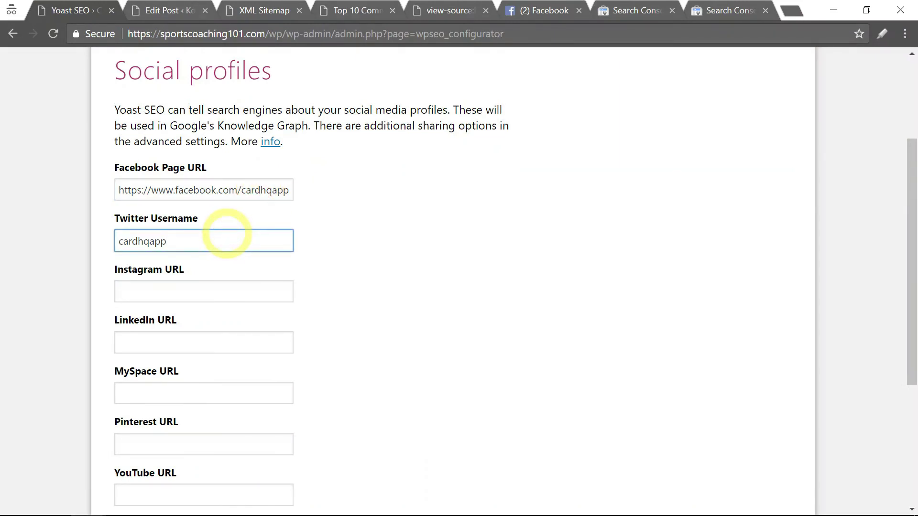
Step: Select the Instagram profile URL field and review the remaining social profile fields
scroll(335, 282, down, 2)
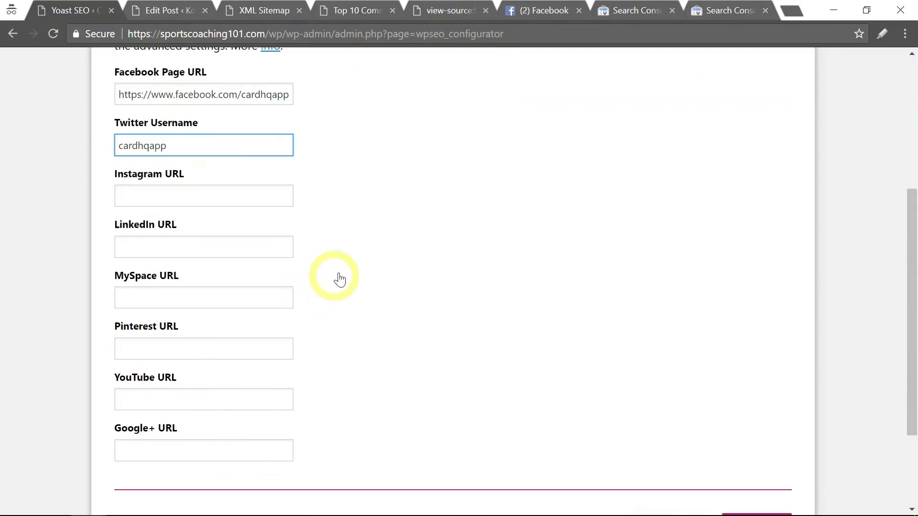
scroll(338, 273, down, 2)
scroll(335, 224, up, 2)
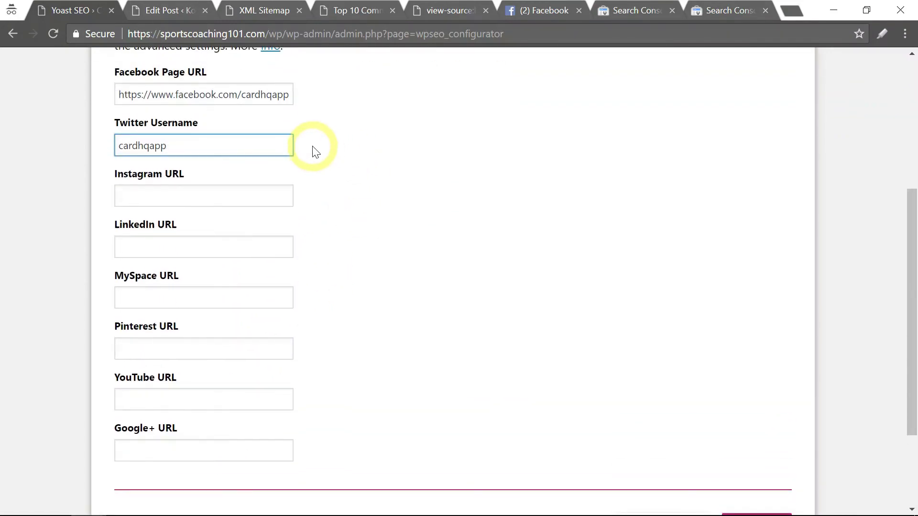
scroll(315, 152, up, 2)
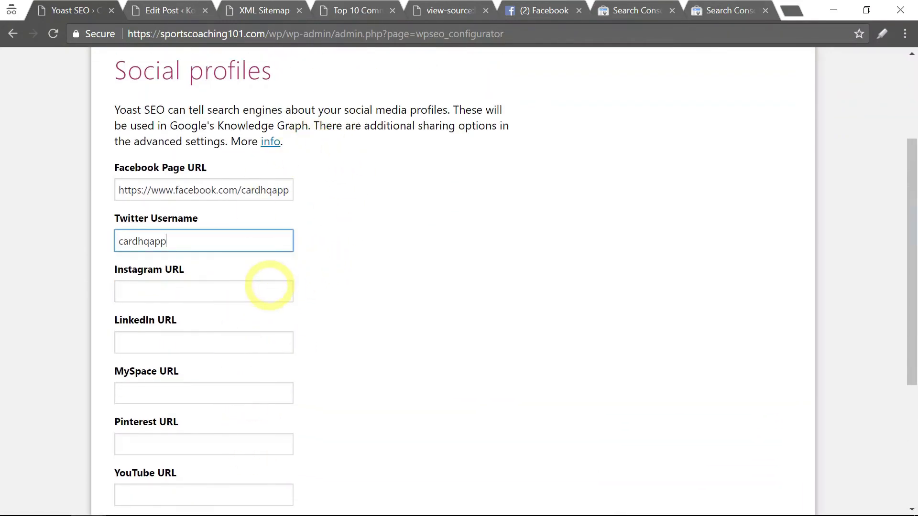
click(269, 289)
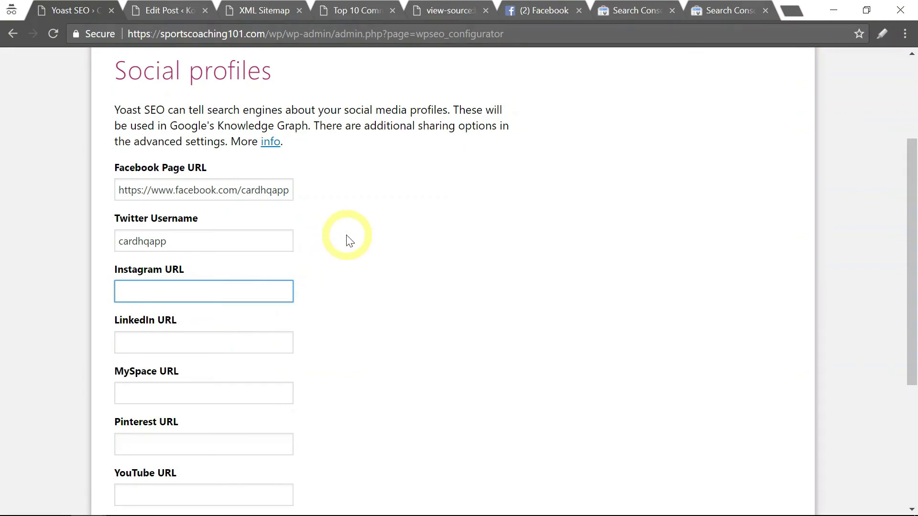
scroll(349, 241, up, 2)
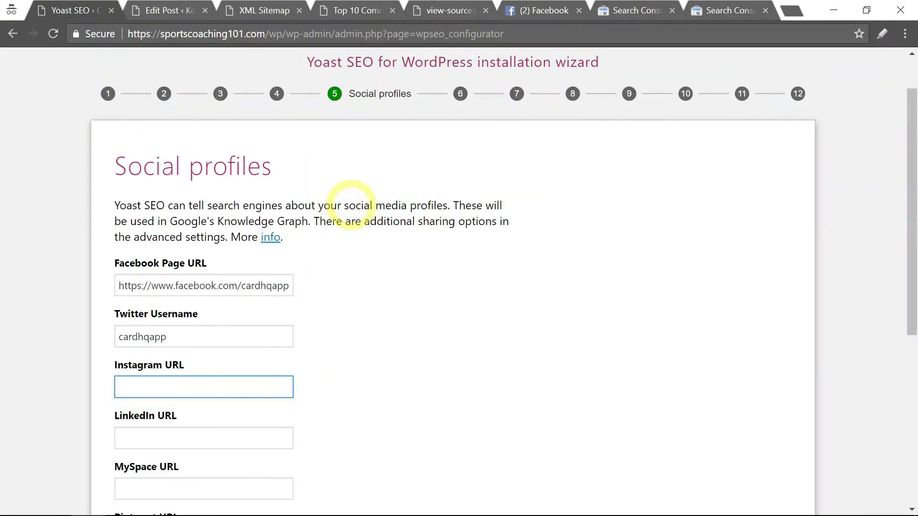
scroll(352, 229, down, 6)
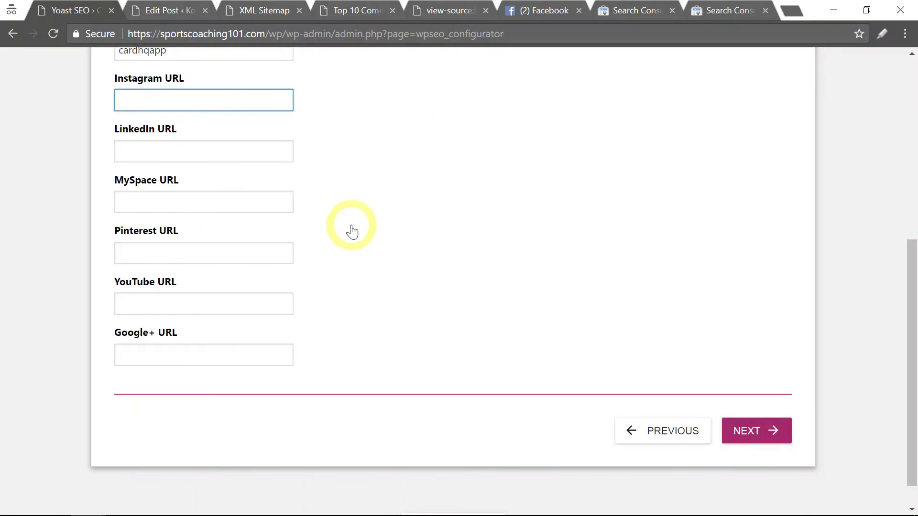
Step: Submit the Social profiles step and review Posts, Pages, Media and Services all set Visible
click(748, 430)
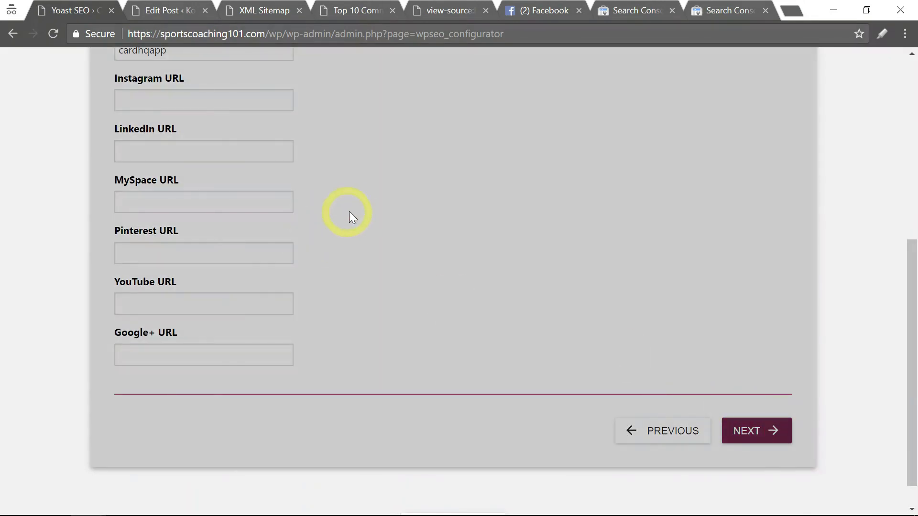
scroll(336, 206, up, 4)
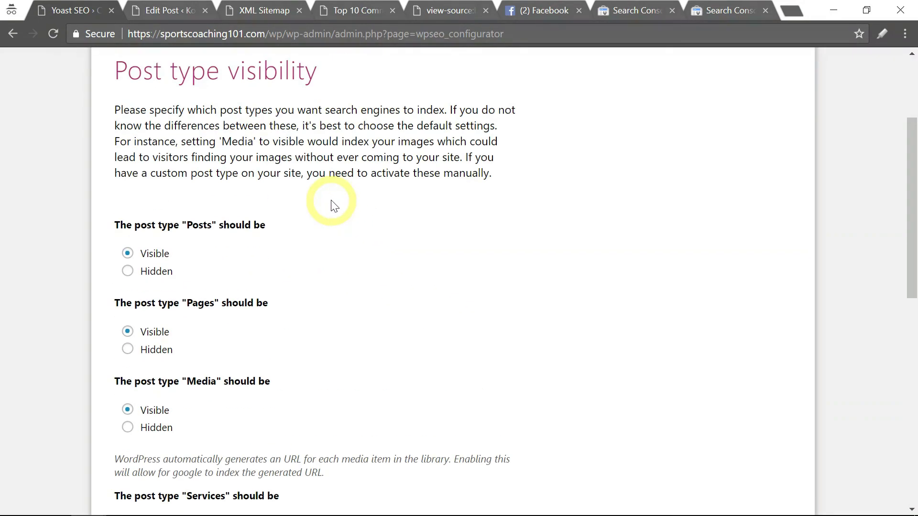
scroll(333, 205, up, 2)
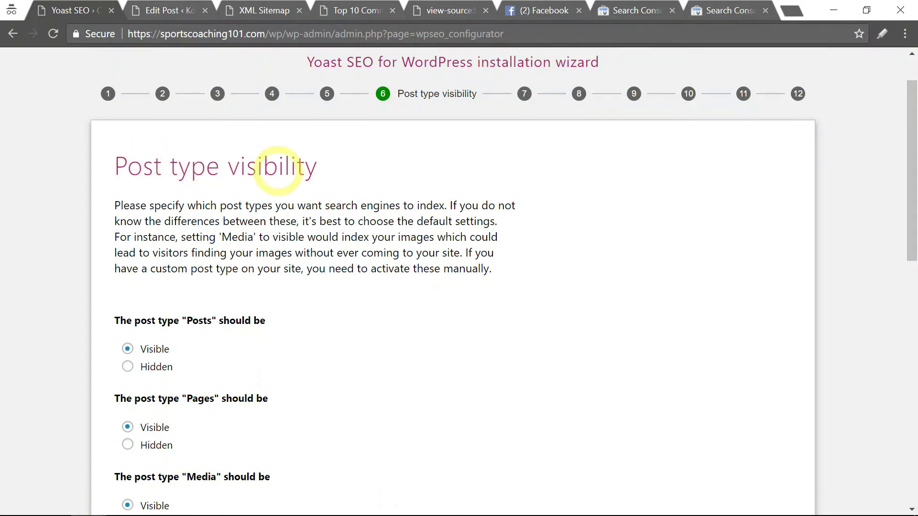
scroll(316, 172, down, 2)
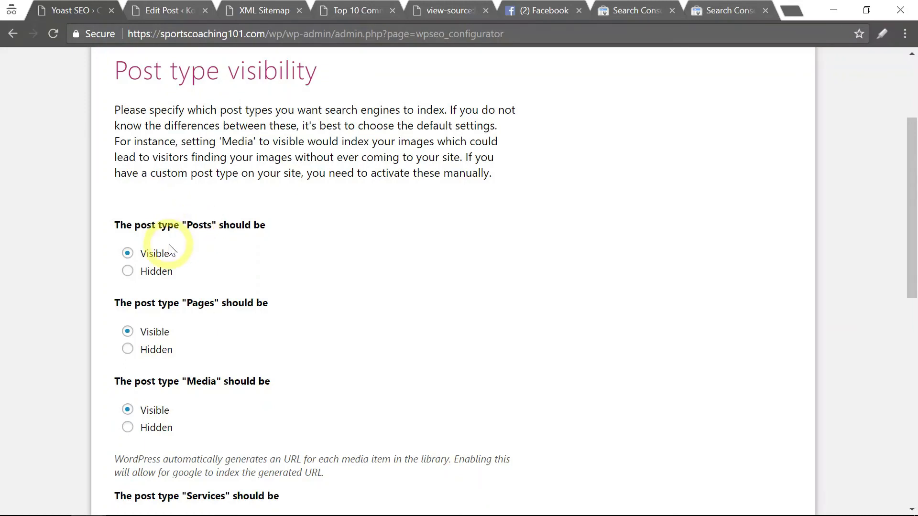
scroll(210, 199, down, 2)
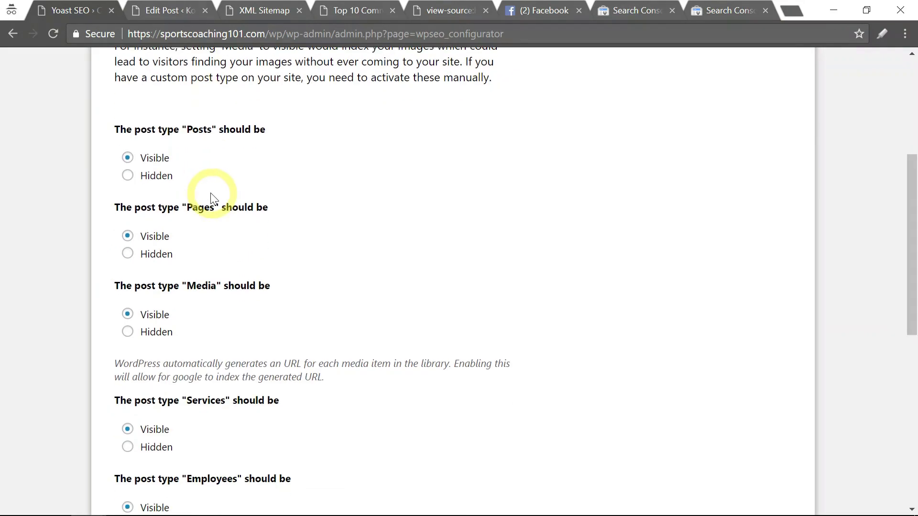
scroll(201, 182, up, 2)
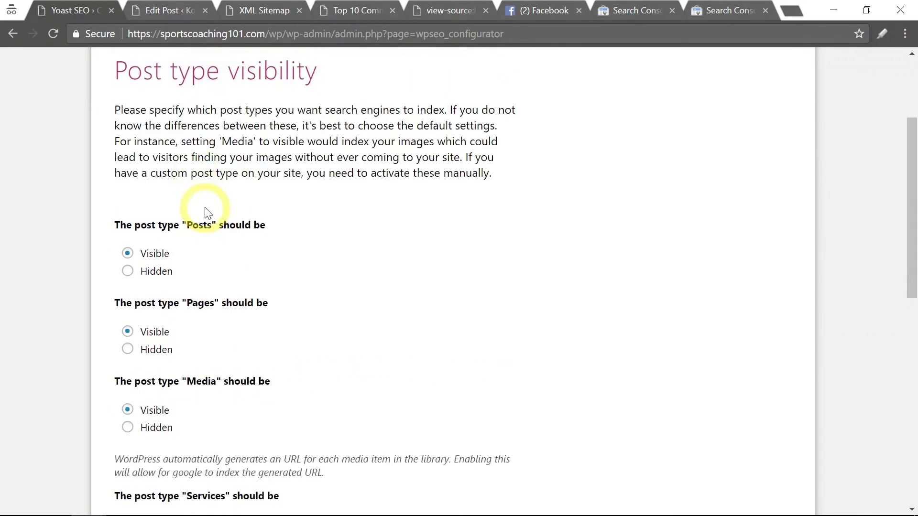